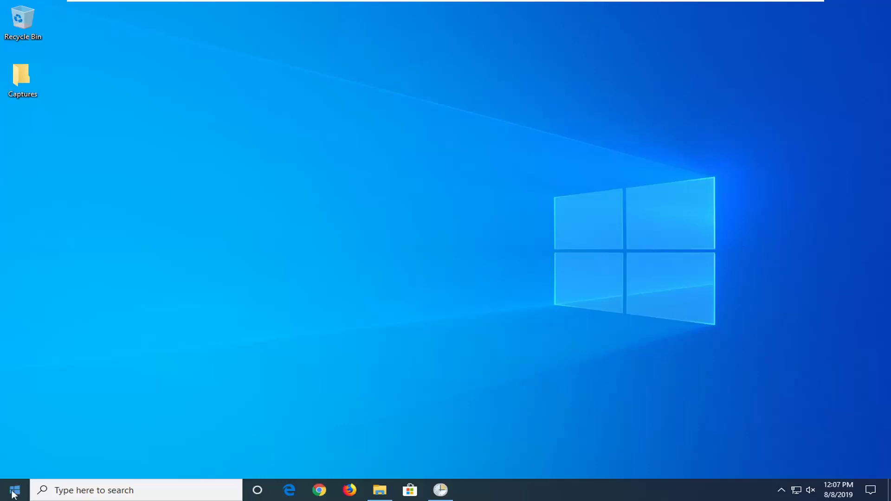
# - Search Windows for 'troubleshoot' and open the Troubleshoot settings page
pyautogui.click(14, 494)
pyautogui.write('tr')
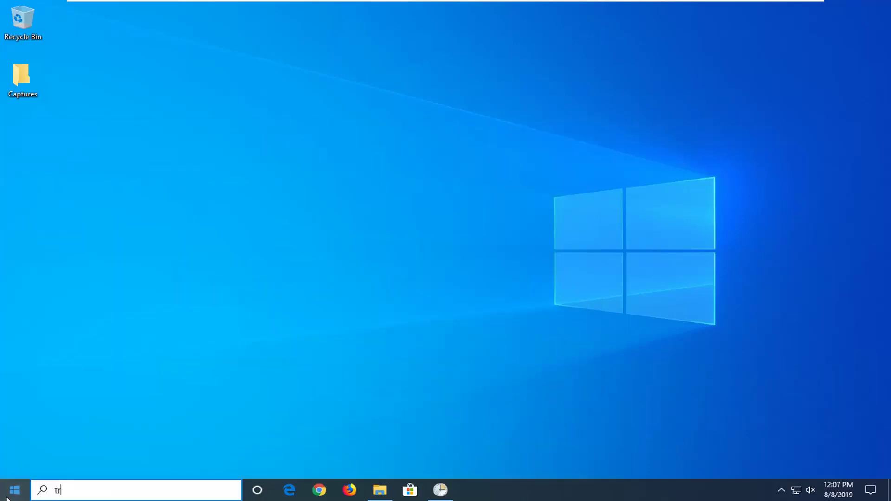
pyautogui.write('oubleshoot')
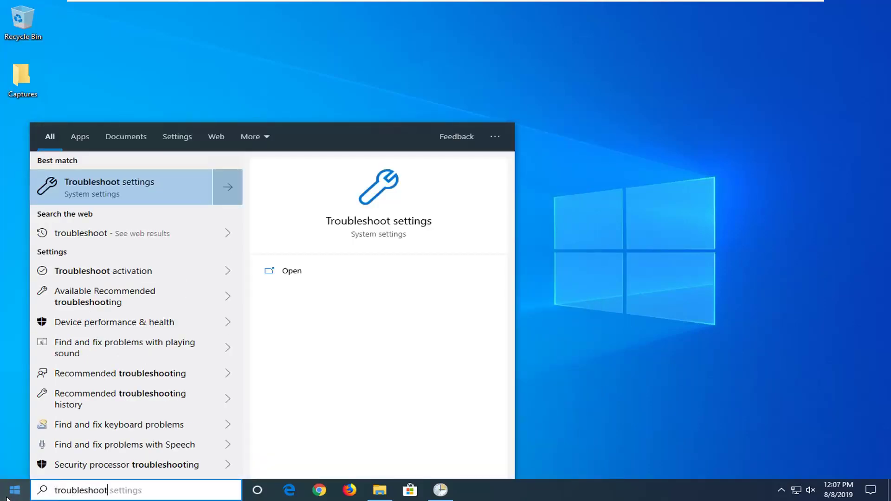
pyautogui.click(119, 186)
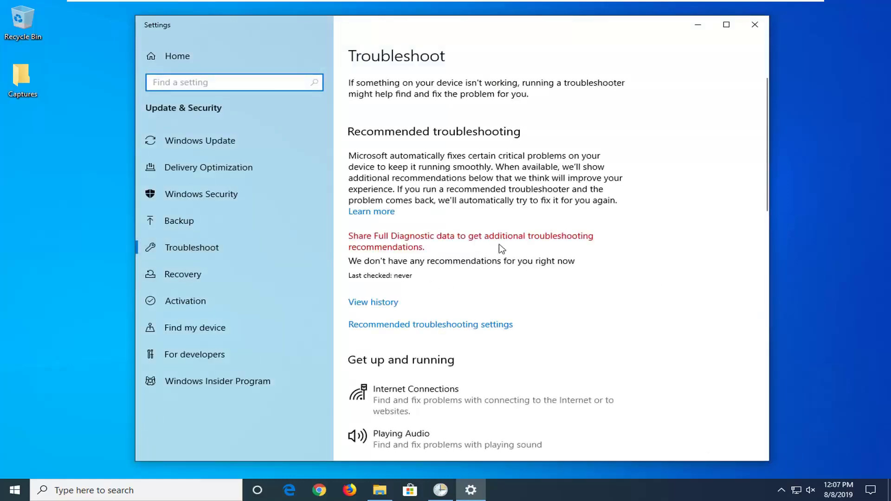
# - Scroll down the Troubleshoot page and expand the Windows Update troubleshooter entry
pyautogui.scroll(-3, 511, 248)
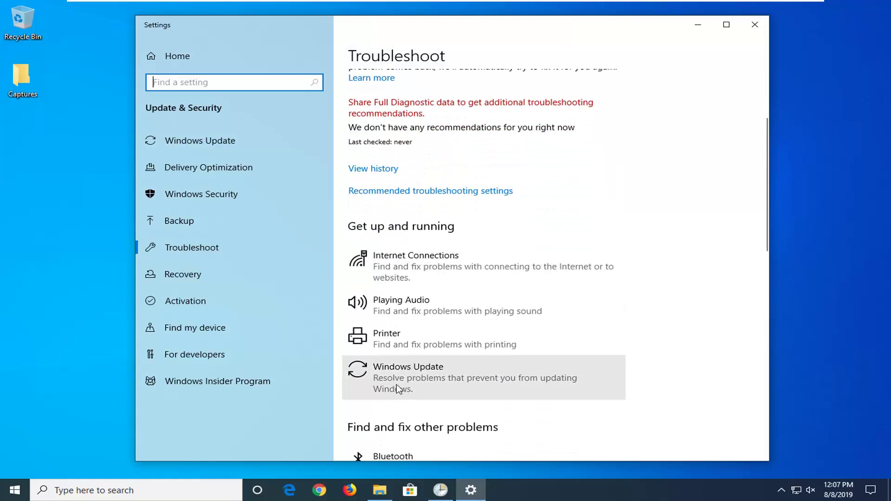
pyautogui.click(459, 384)
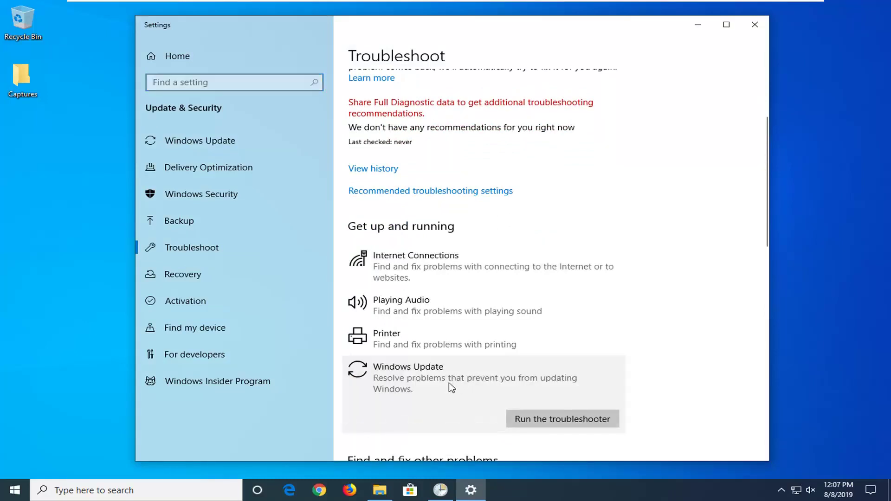
# - Run the Windows Update troubleshooter to completion, then close it and the Settings window
pyautogui.click(555, 419)
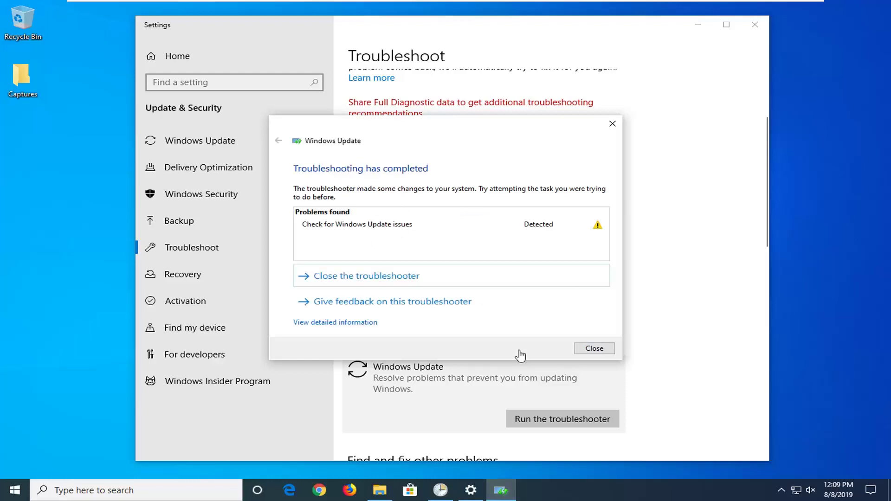
pyautogui.click(594, 348)
pyautogui.click(755, 25)
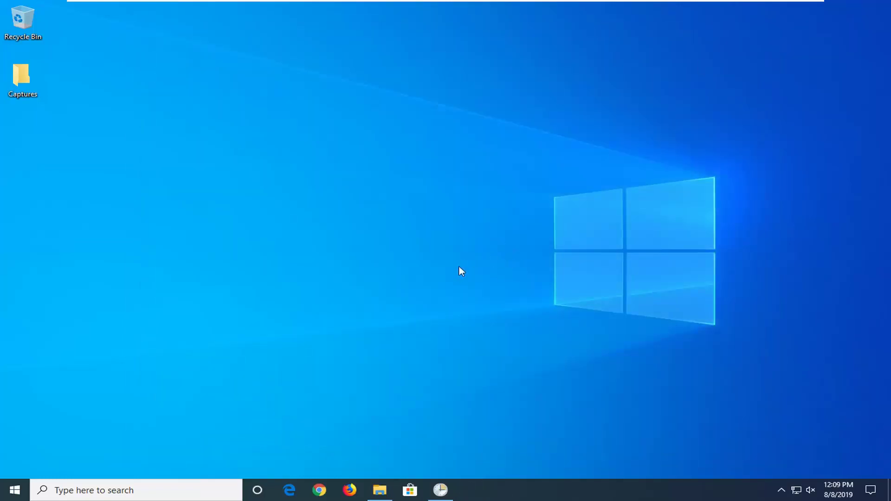
# - Search for 'services' and launch the Services console
pyautogui.click(14, 491)
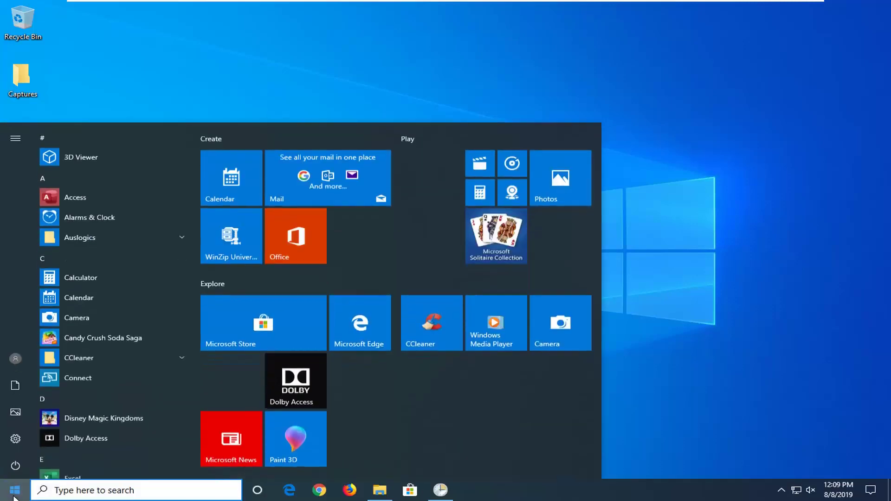
pyautogui.write('services')
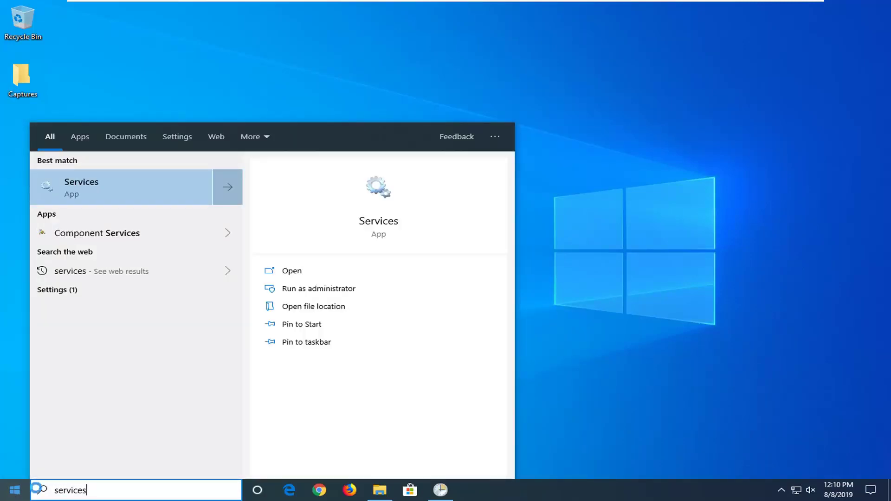
pyautogui.click(149, 196)
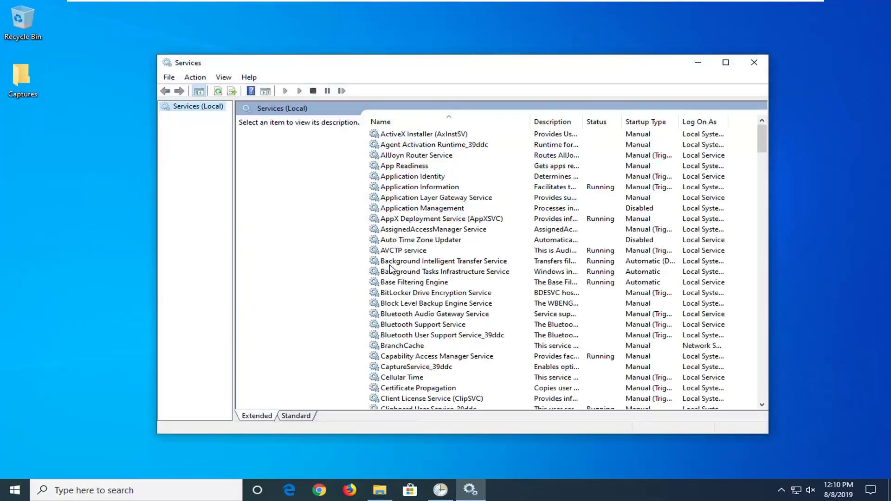
# - Confirm Background Intelligent Transfer Service keeps Automatic (Delayed Start) startup and is running
pyautogui.click(398, 263)
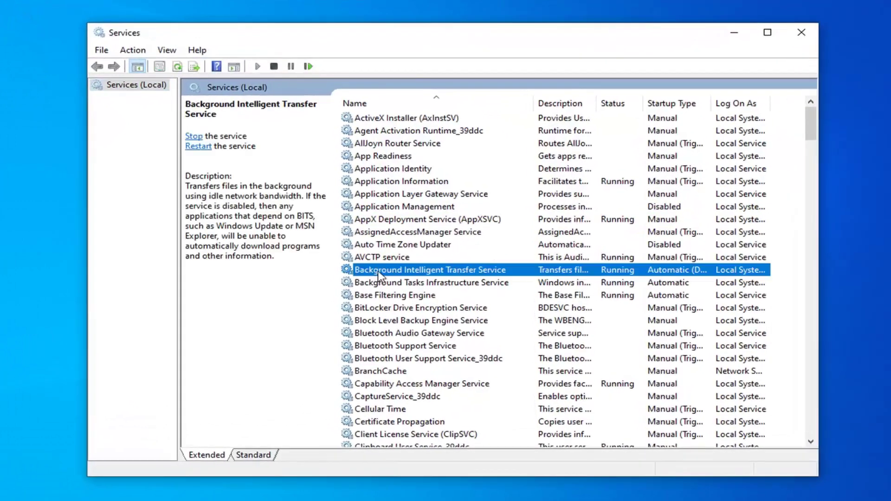
pyautogui.doubleClick(406, 274)
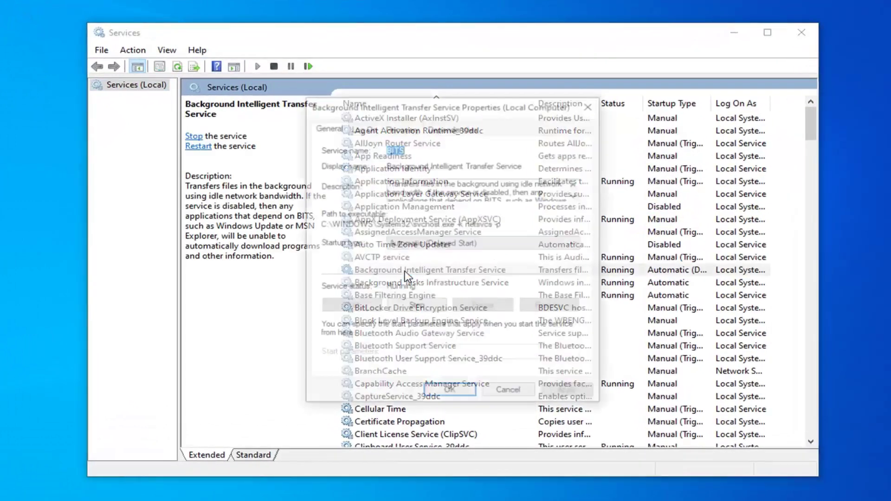
pyautogui.click(400, 245)
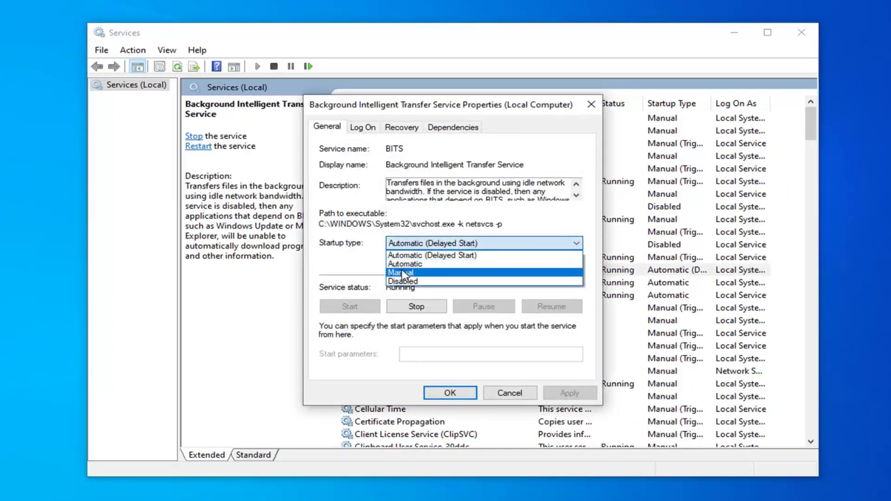
pyautogui.click(365, 253)
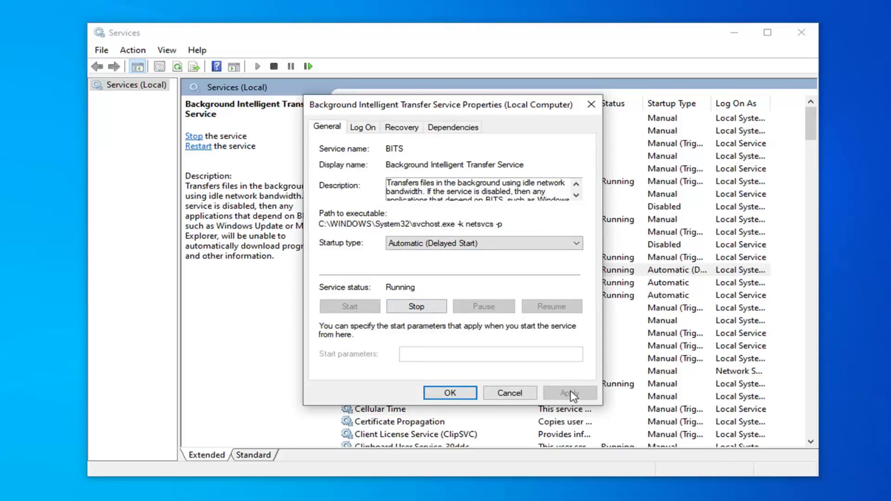
pyautogui.click(450, 392)
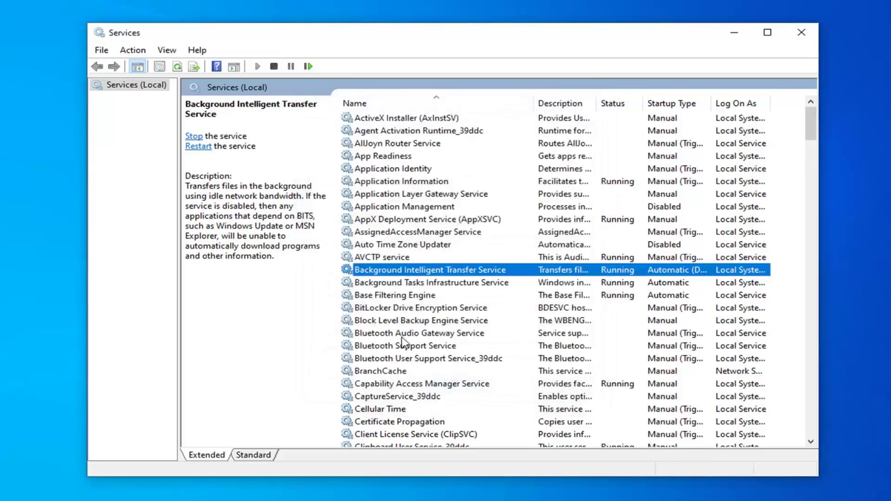
# - Check the Windows Update service is running with Automatic (Delayed Start) startup
pyautogui.scroll(-20, 403, 343)
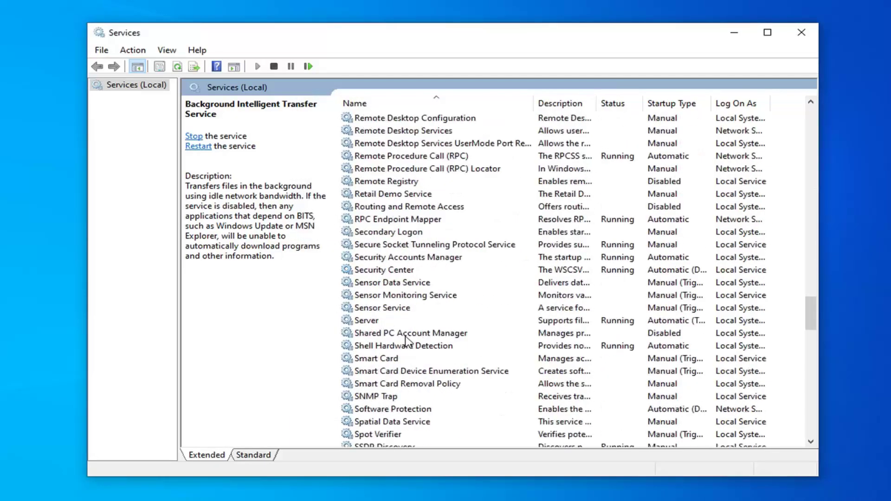
pyautogui.scroll(-16, 405, 341)
pyautogui.scroll(-8, 389, 320)
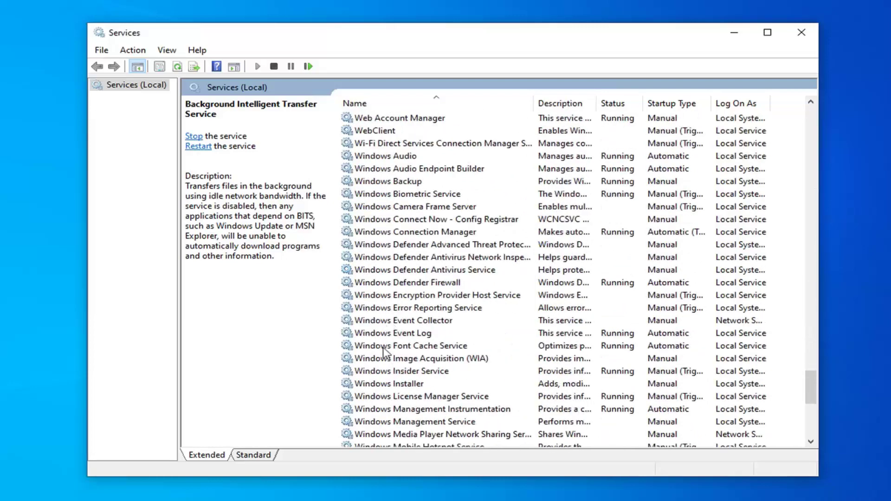
pyautogui.click(395, 411)
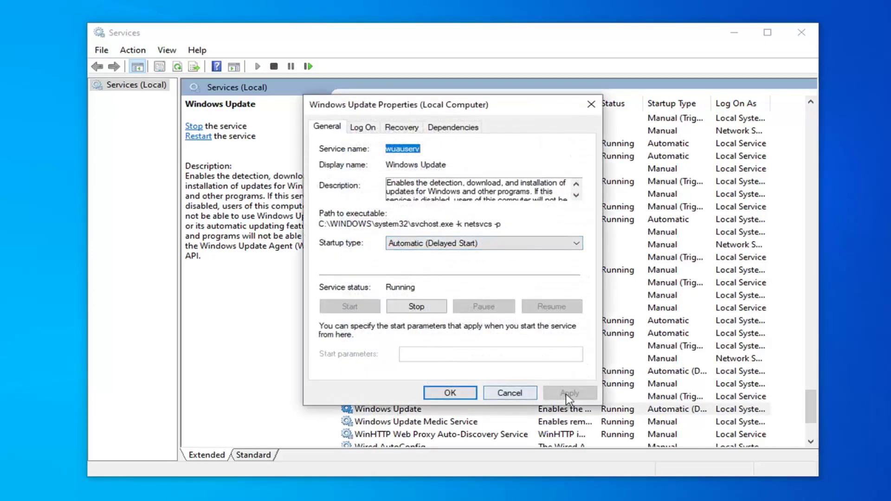
pyautogui.click(450, 392)
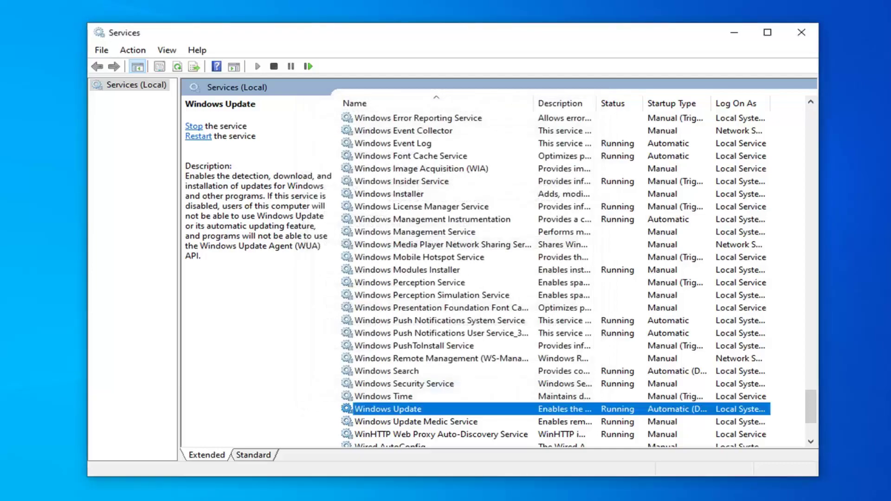
# - Close Services and launch Windows PowerShell as administrator from a 'windows powershell' search
pyautogui.click(801, 32)
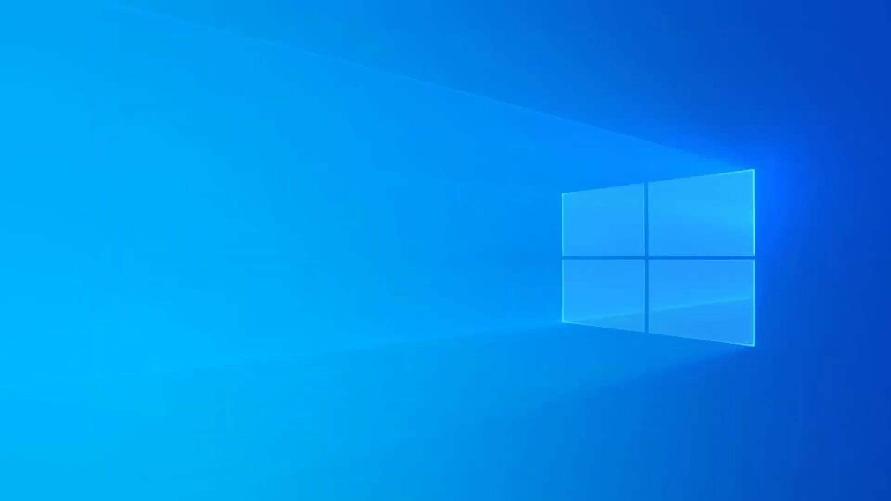
pyautogui.click(14, 492)
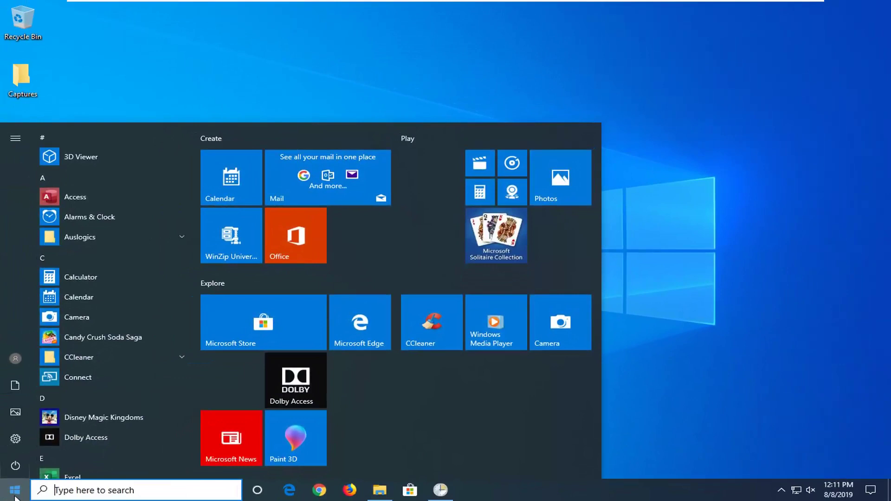
pyautogui.write('windows power')
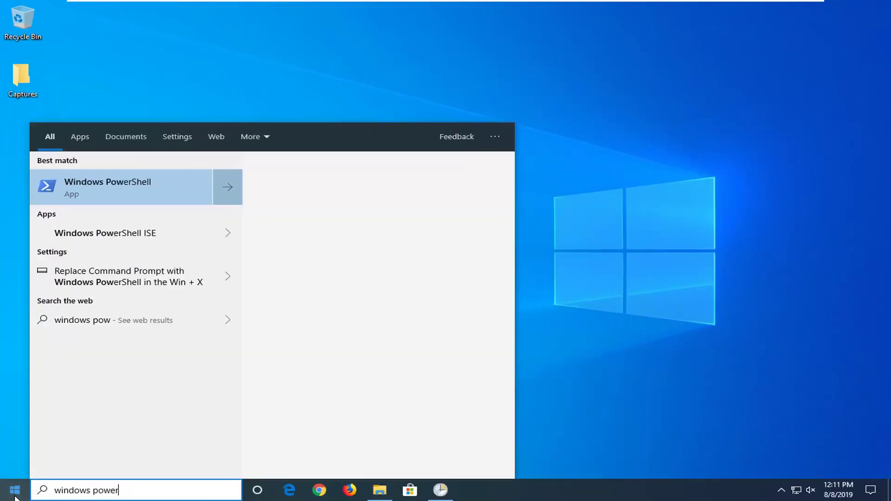
pyautogui.write('shel')
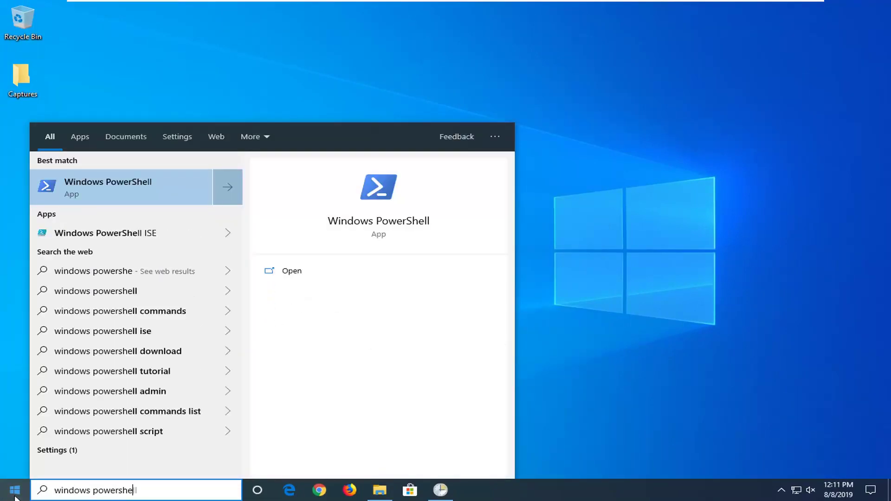
pyautogui.write('l')
pyautogui.rightClick(104, 188)
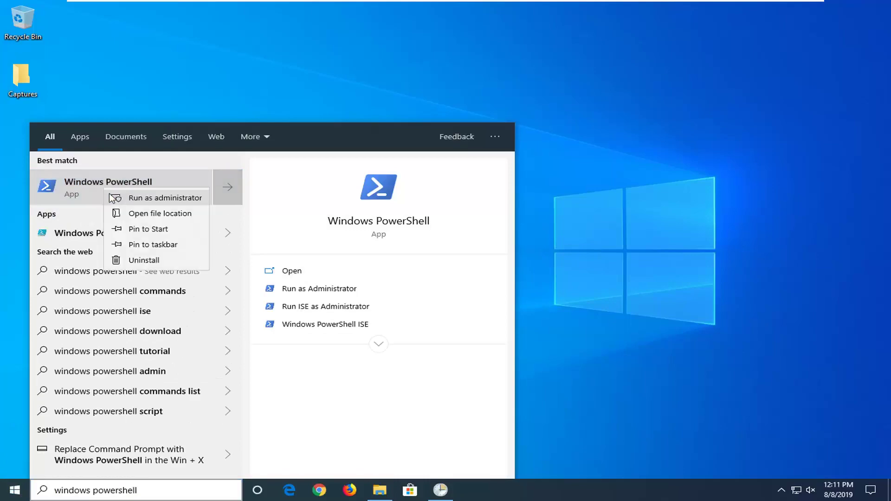
pyautogui.click(132, 201)
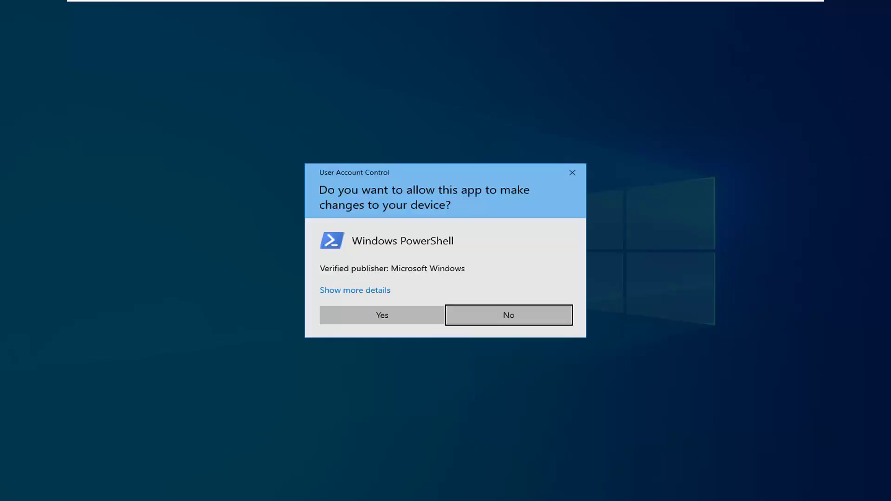
# - Approve UAC, set the execution policy to Unrestricted with Yes to All, and enter ./Reset-WindowsUpdate.ps1
pyautogui.click(384, 314)
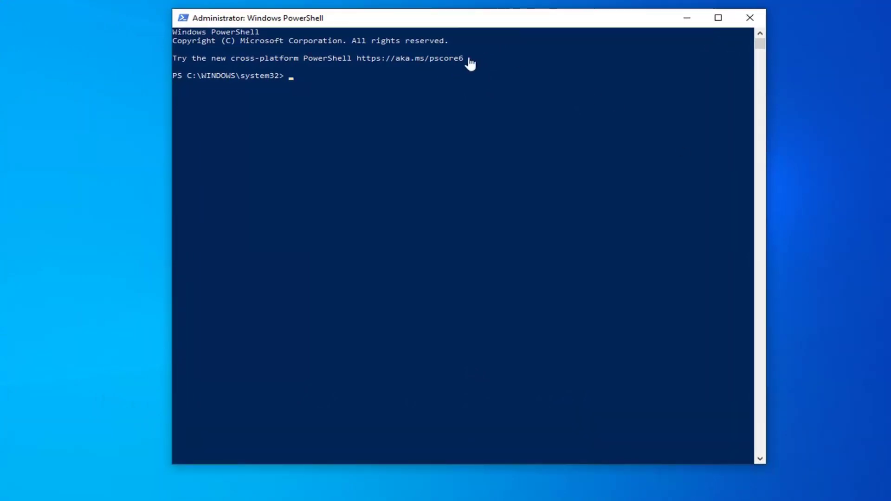
pyautogui.rightClick(520, 20)
pyautogui.moveTo(556, 116)
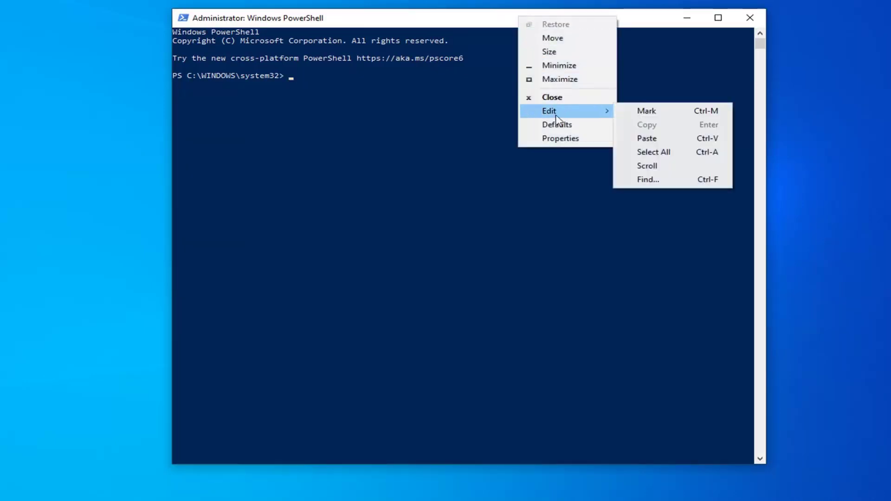
pyautogui.click(645, 139)
pyautogui.press('Return')
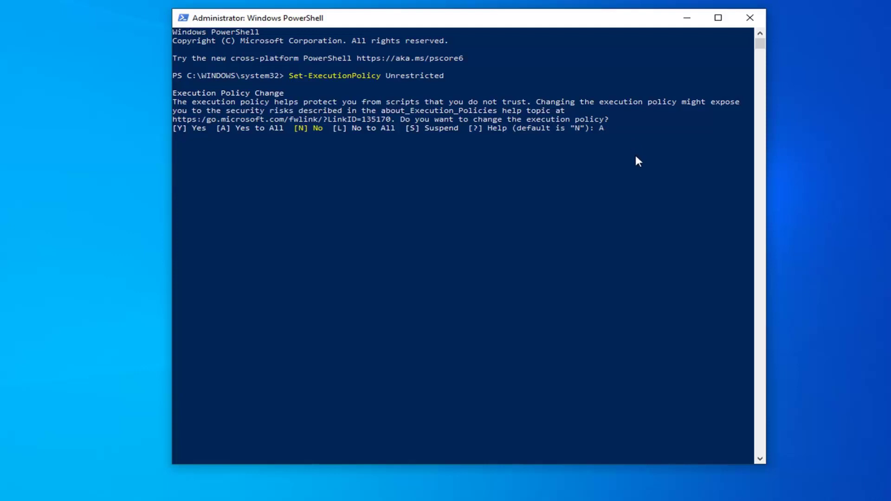
pyautogui.press('Return')
pyautogui.write('./Reset-WindowsUpdate.ps1')
pyautogui.press('Return')
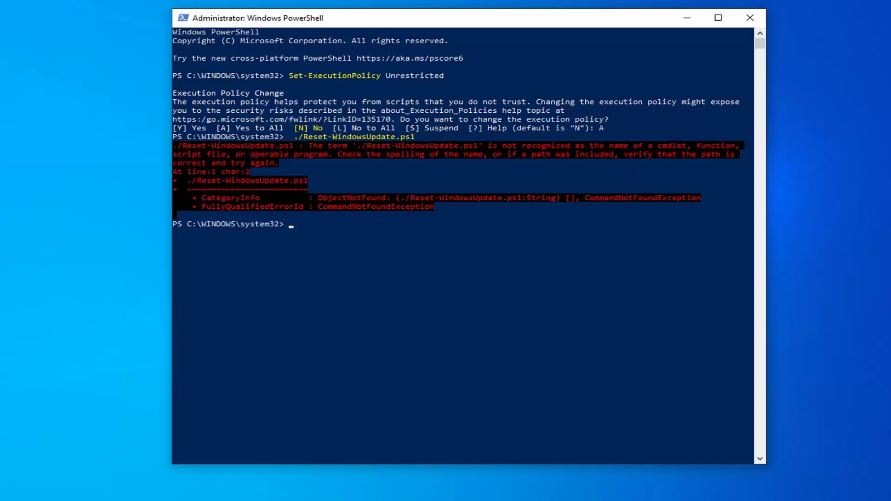
# - Paste and rerun ./Reset-WindowsUpdate.ps1, which fails again with CommandNotFoundException
pyautogui.rightClick(461, 19)
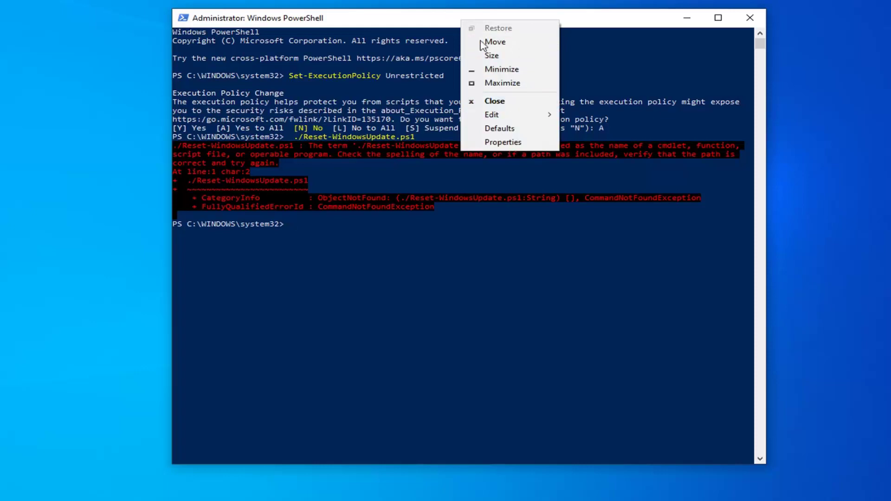
pyautogui.moveTo(509, 115)
pyautogui.click(594, 140)
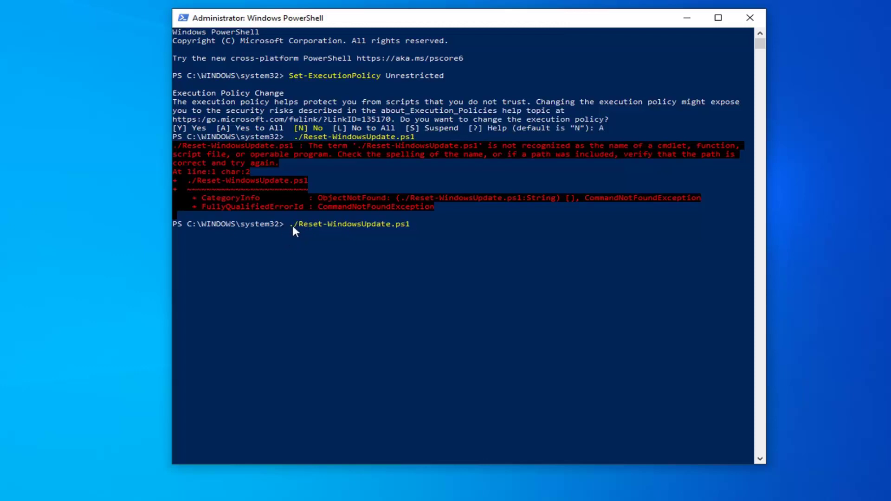
pyautogui.press('Return')
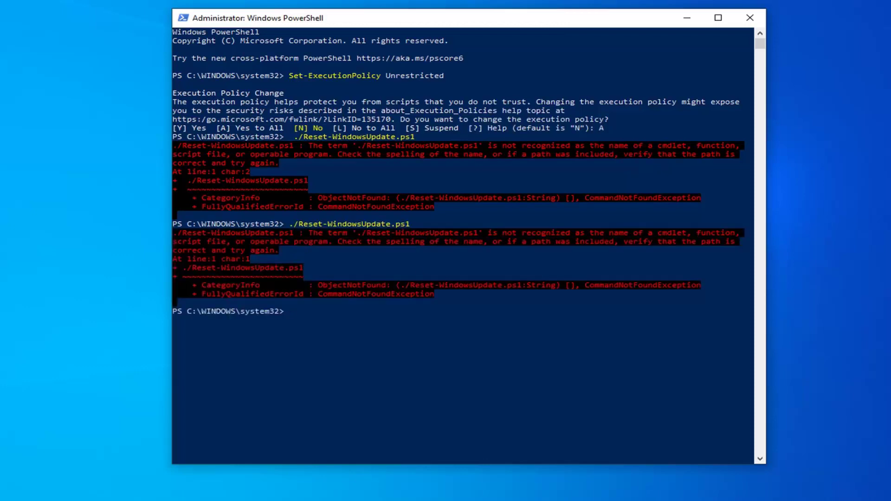
# - Run Set-ExecutionPolicy Default and accept the change with Yes to All
pyautogui.rightClick(444, 19)
pyautogui.moveTo(497, 113)
pyautogui.click(583, 140)
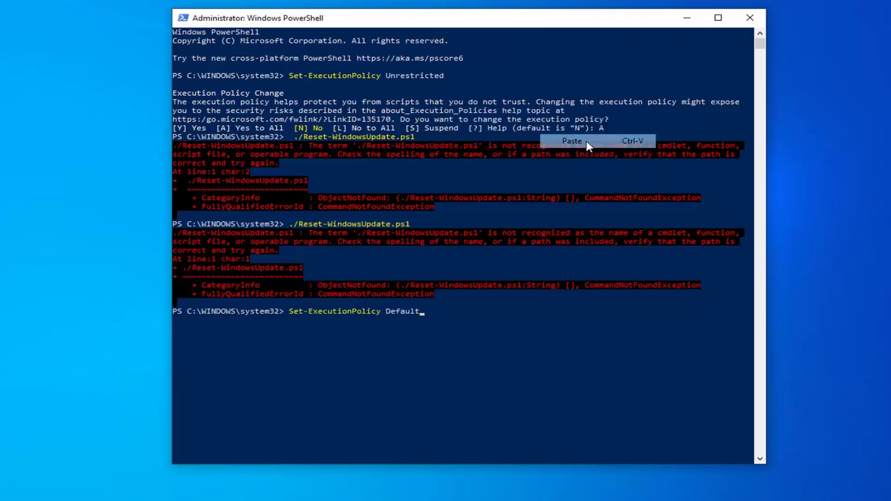
pyautogui.press('Return')
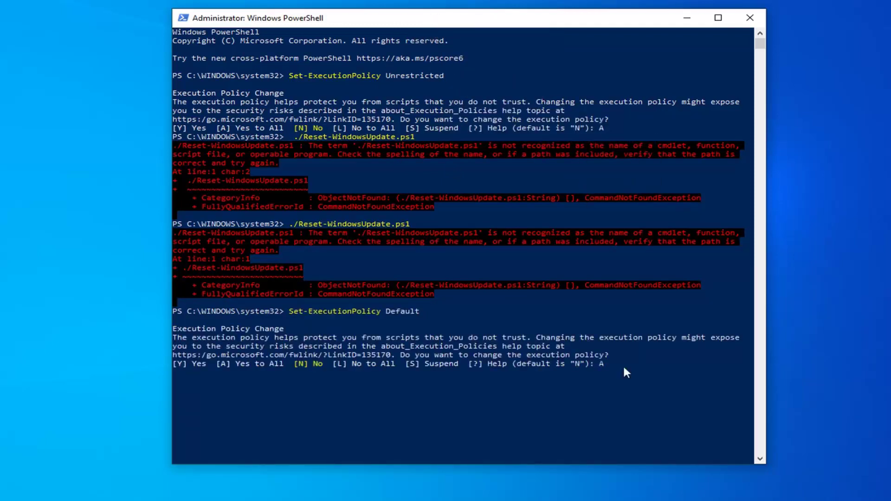
pyautogui.press('Return')
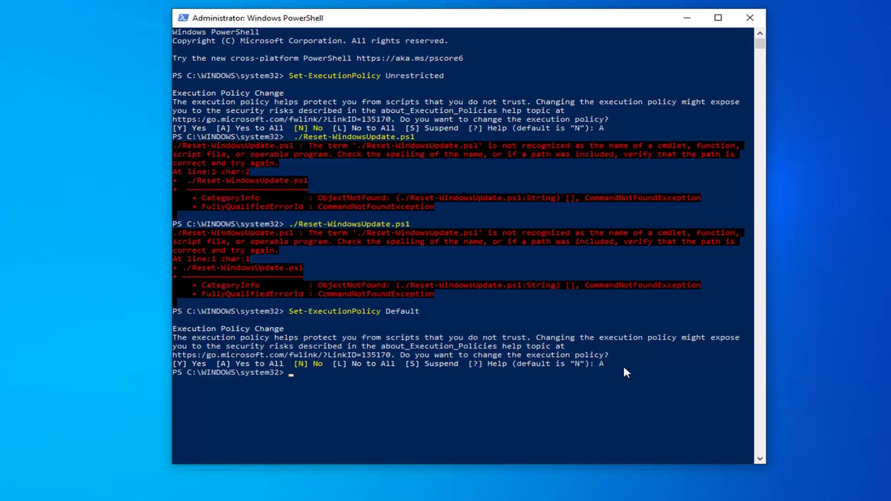